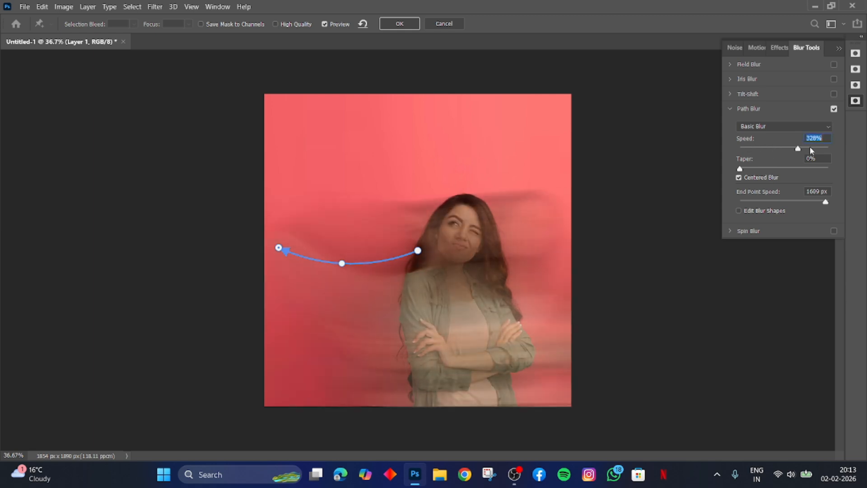
Set the Path Blur taper to 28% and apply the blur to Layer 1.
left_click_drag(741, 169, 815, 169)
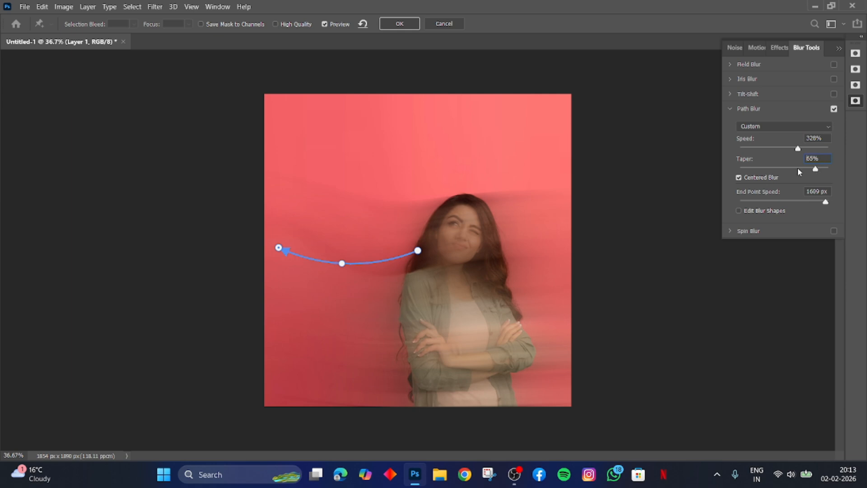
left_click_drag(797, 168, 744, 175)
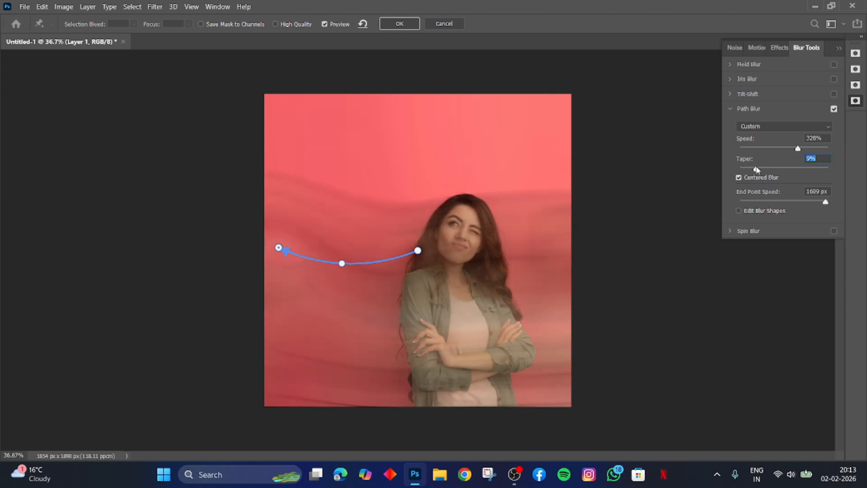
left_click_drag(756, 169, 799, 237)
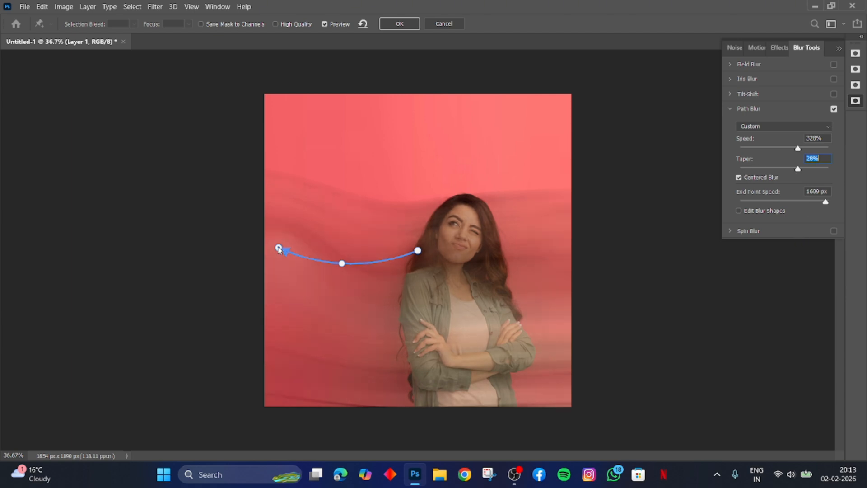
left_click(279, 248)
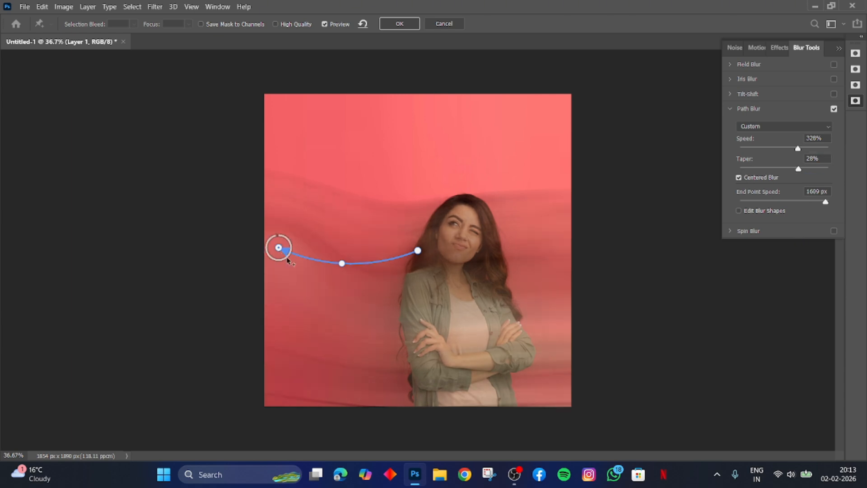
left_click(400, 24)
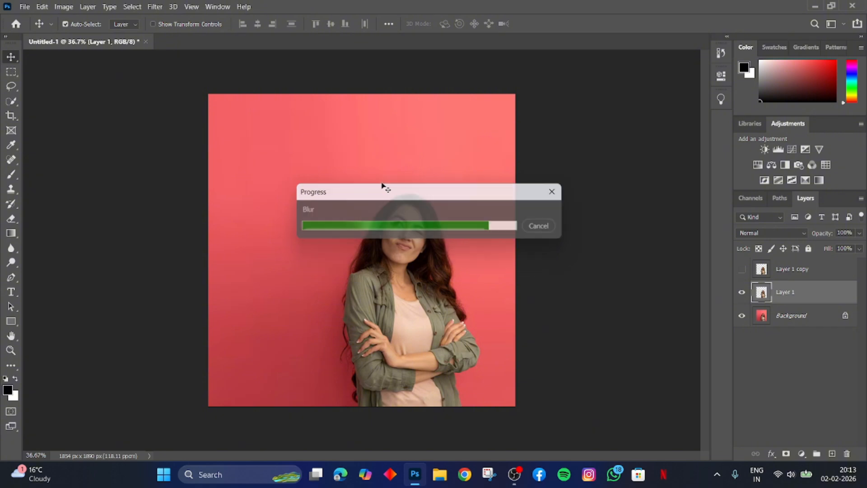
Add a layer mask to the blurred Layer 1 and make Layer 1 copy visible above it.
left_click(801, 454)
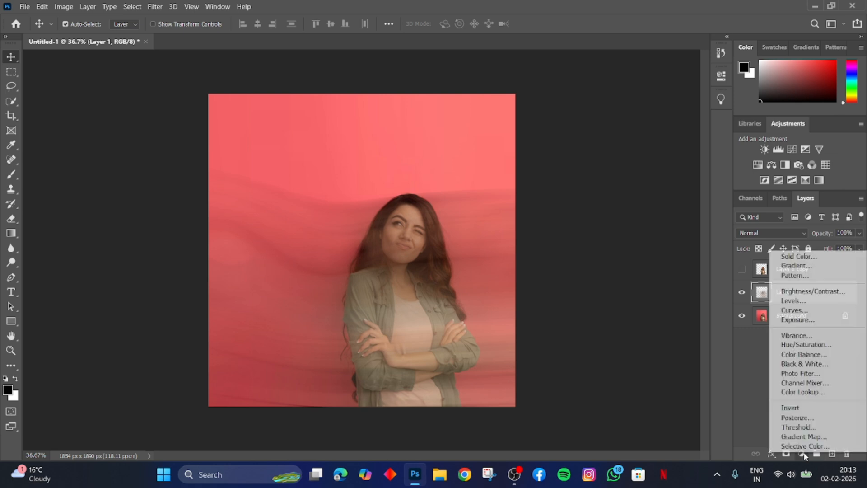
key("Escape")
left_click(786, 453)
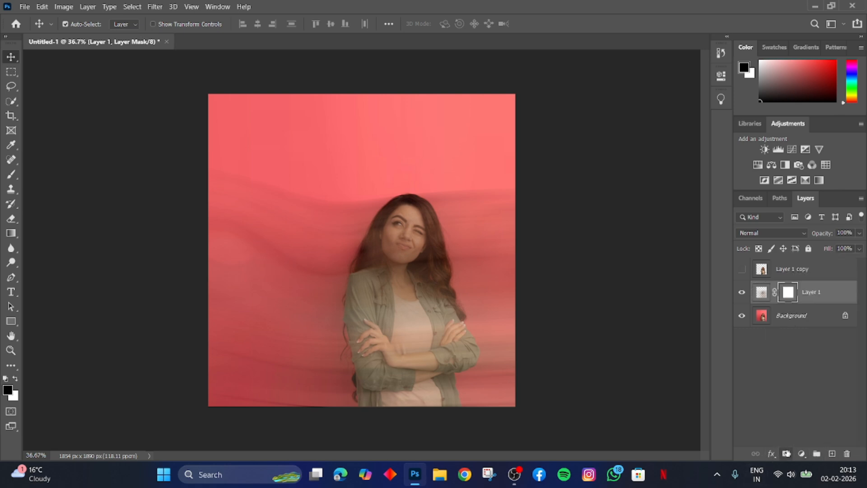
left_click(742, 270)
left_click(766, 271)
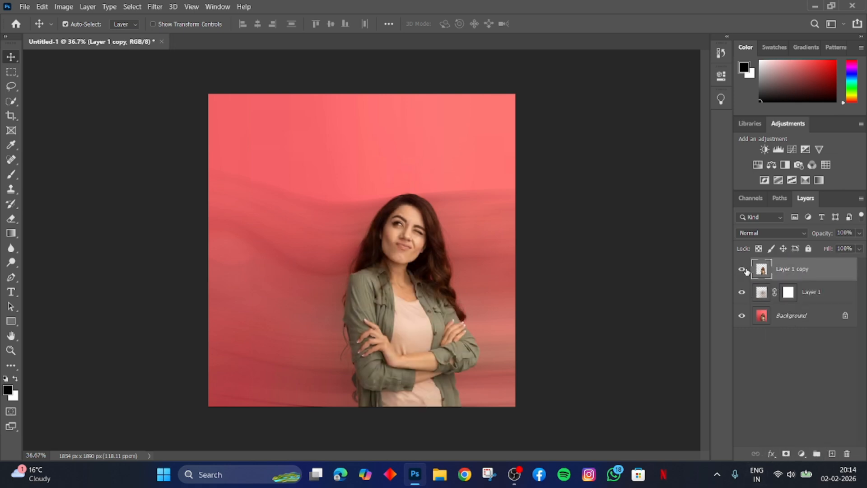
left_click(743, 270)
left_click(743, 270)
Paint black on Layer 1's mask with a brush at 18% hardness to hide the blur on the right side of the woman.
left_click(787, 294)
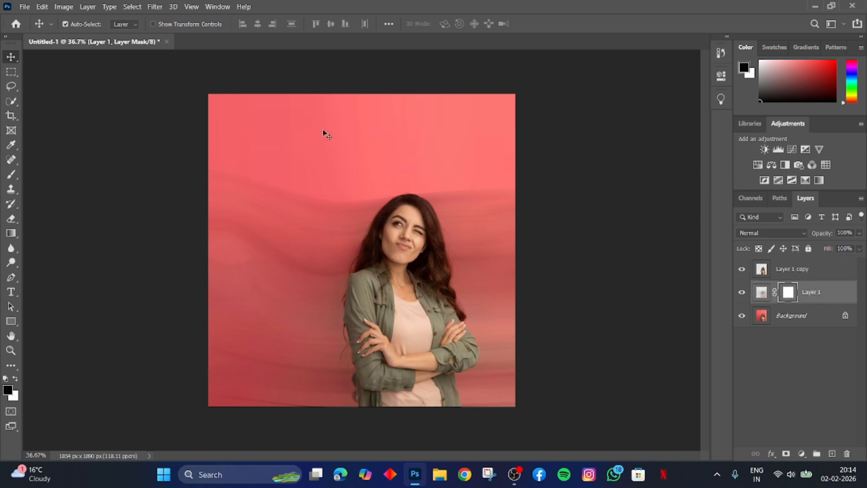
key("b")
key("bracketright")
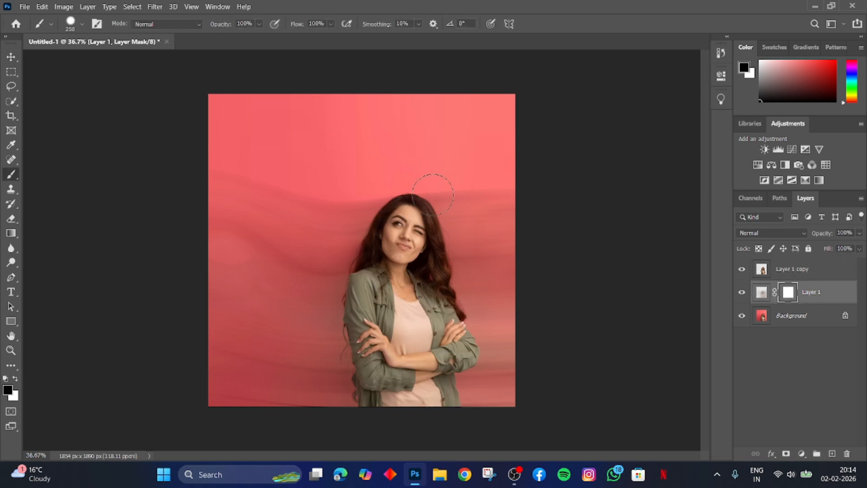
key("bracketright")
right_click(438, 226)
left_click_drag(543, 276, 503, 279)
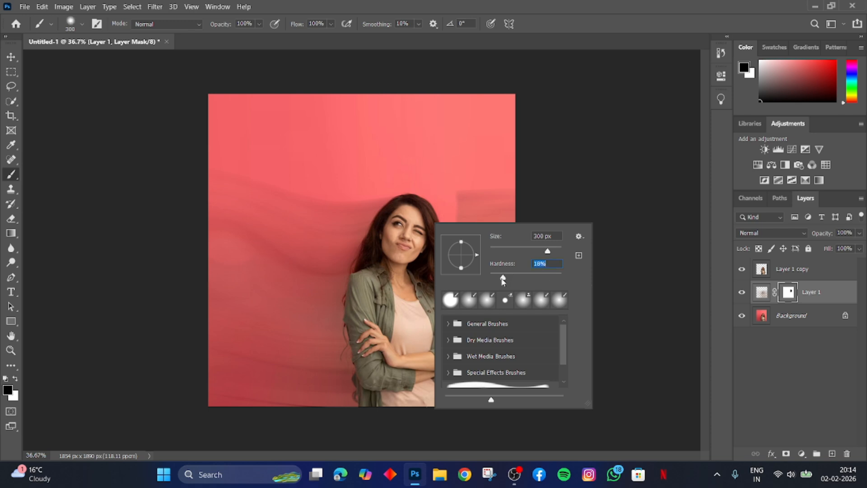
mouse_move(424, 248)
left_mouse_down()
mouse_move(432, 220)
mouse_move(456, 293)
mouse_move(447, 426)
mouse_move(519, 334)
mouse_move(466, 187)
mouse_move(498, 415)
left_mouse_up()
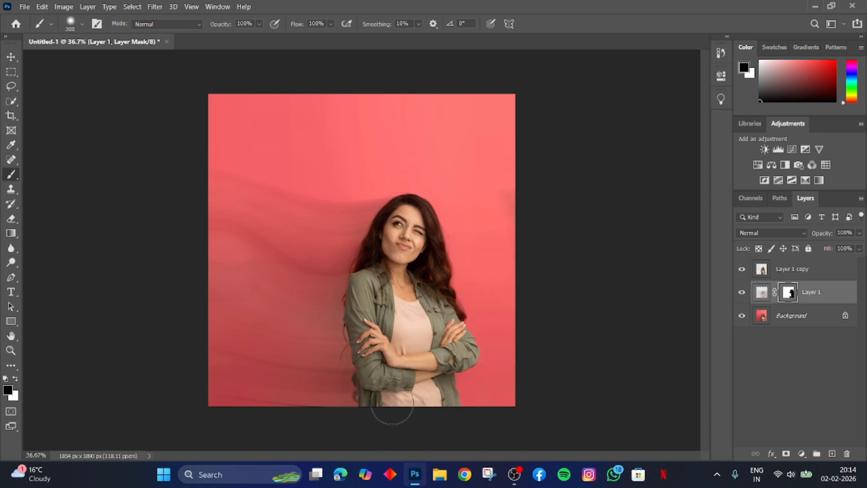
Duplicate the masked blur layer five times to intensify the streaks.
left_click(762, 293)
key("ctrl+j")
key("ctrl+j")
key("ctrl+j")
key("ctrl+j")
key("ctrl+j")
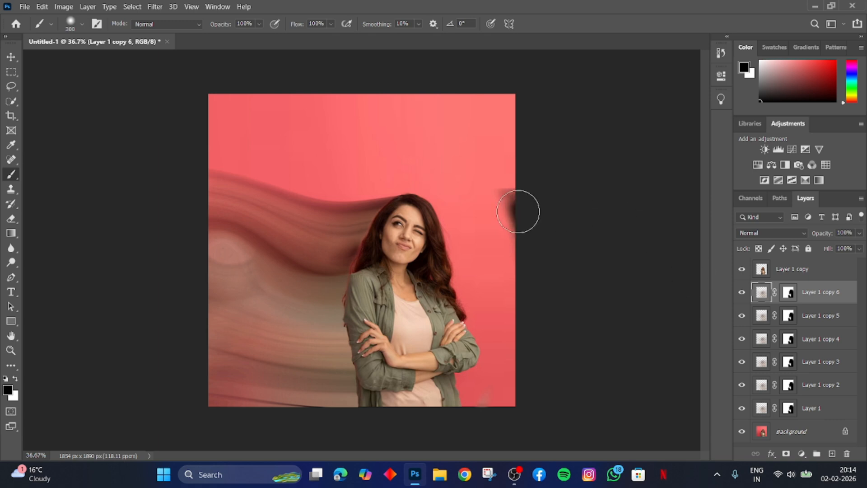
Merge Layer 1 and its five masked blur duplicates, Layer 1 copy 2 through copy 6, into one layer.
left_click(818, 410, "ctrl")
left_click(824, 387, "ctrl")
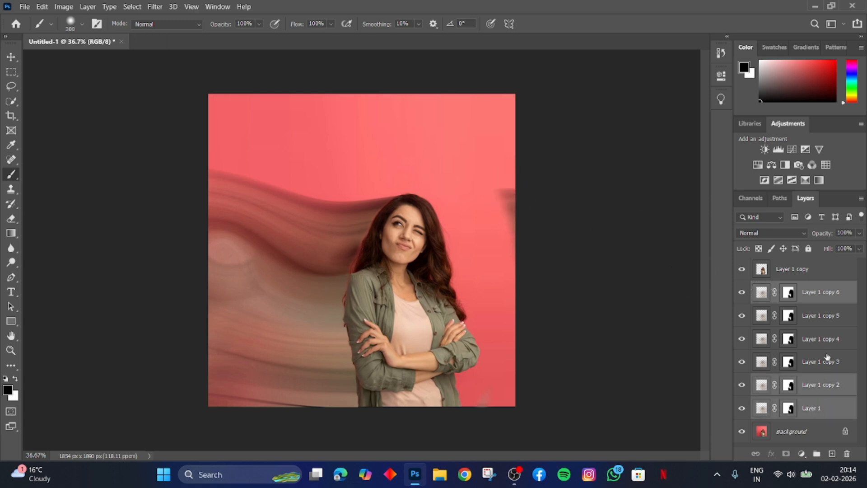
left_click(828, 358, "ctrl")
left_click(829, 336, "ctrl")
left_click(828, 301, "ctrl")
left_click(826, 322, "ctrl")
left_click(824, 301, "ctrl")
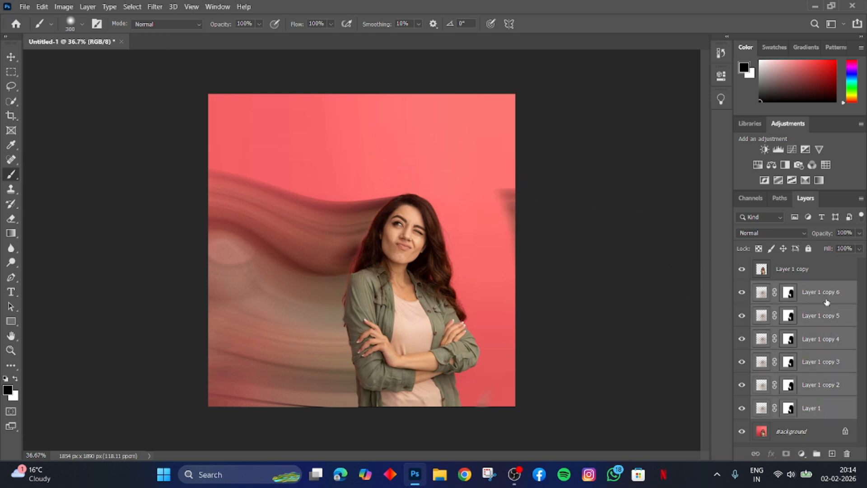
key("ctrl+e")
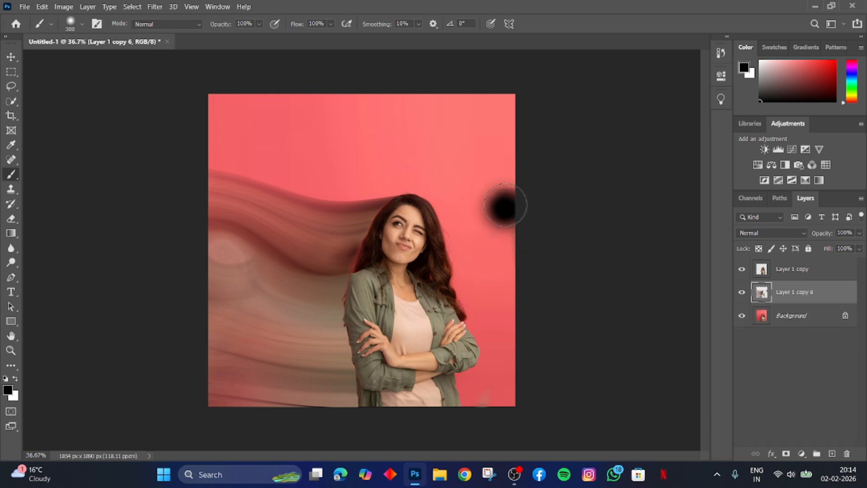
Add a layer mask to the merged blur layer and paint out the dark smudge along the image's right edge.
left_click(786, 455)
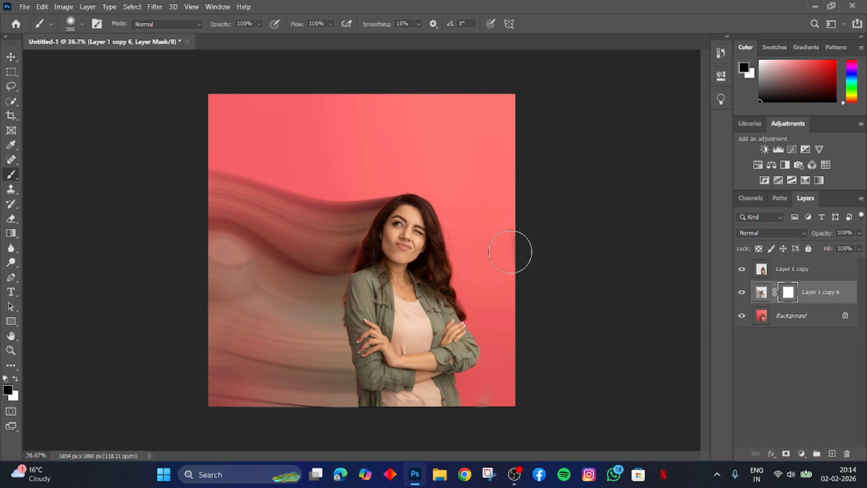
key("v")
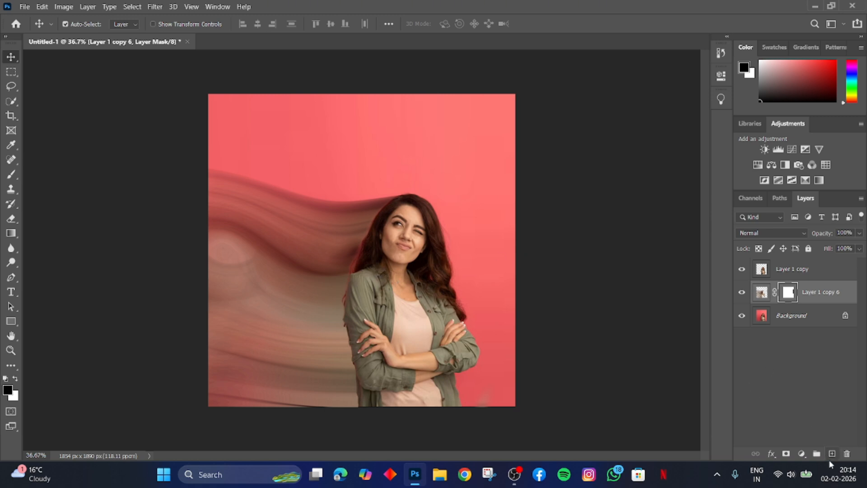
left_click(801, 454)
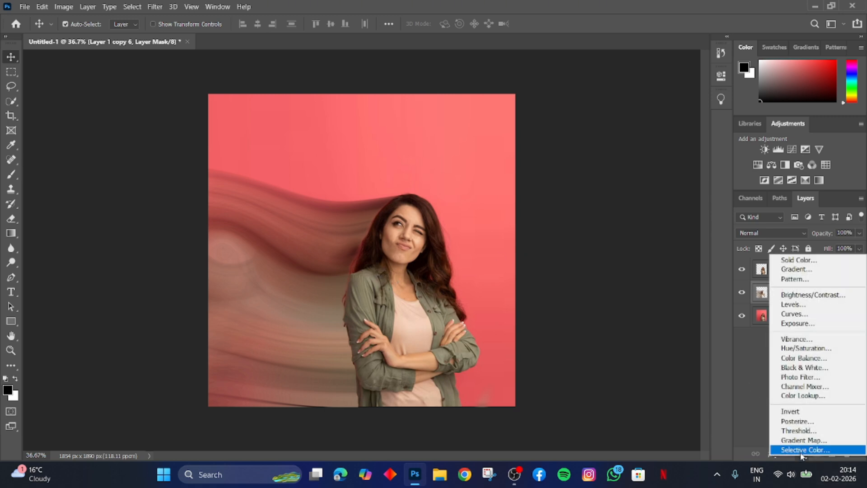
left_click(822, 421)
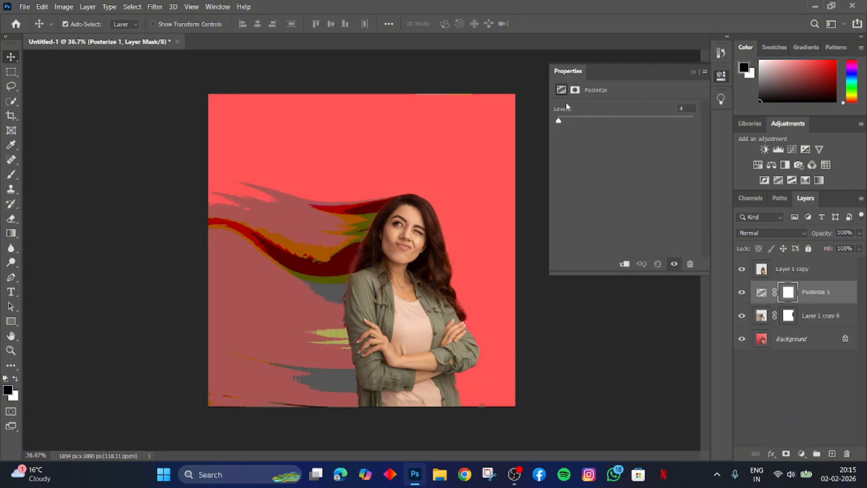
left_click(575, 89)
left_click(694, 72)
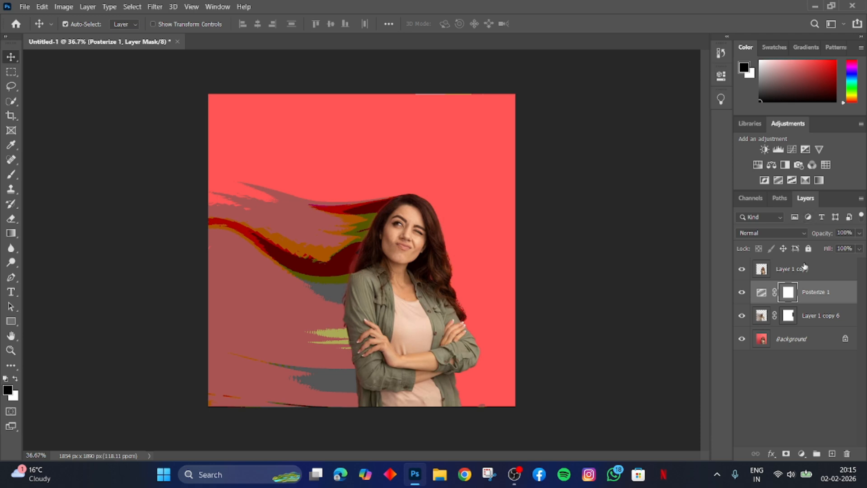
key("Delete")
Add a Gradient Map adjustment layer above the merged blur layer and set its gradient type to Noise.
left_click(802, 453)
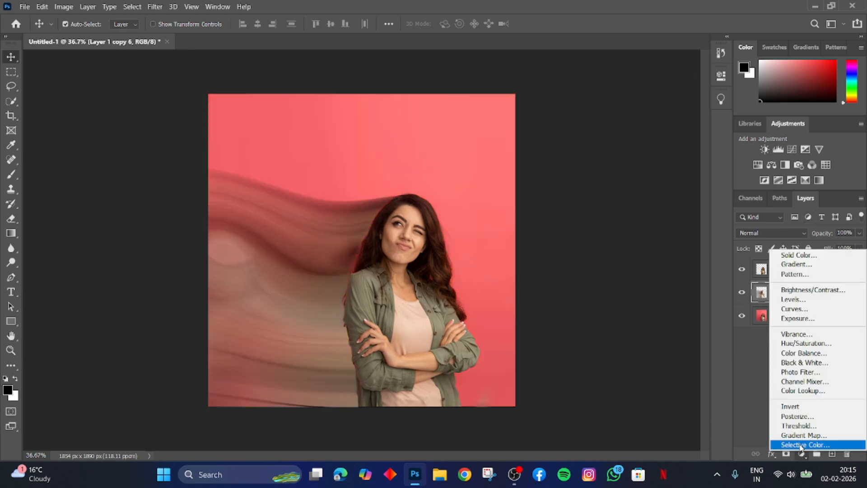
left_click(826, 440)
left_click(593, 112)
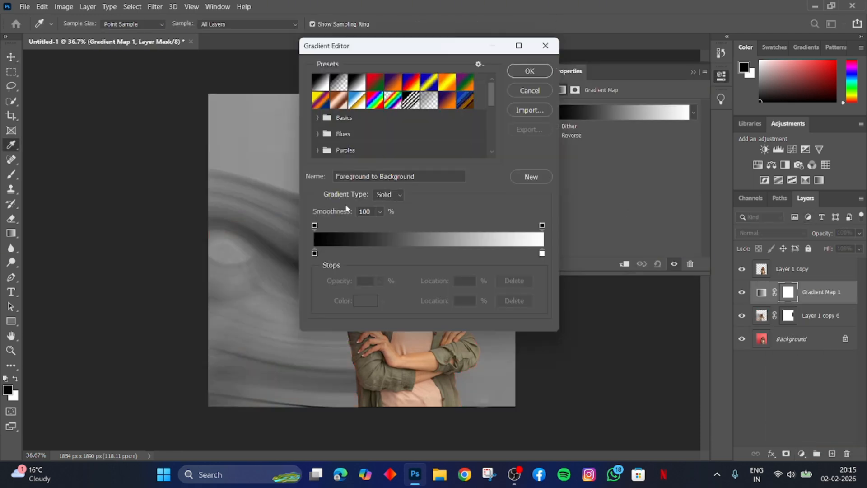
left_click(372, 81)
left_click(411, 84)
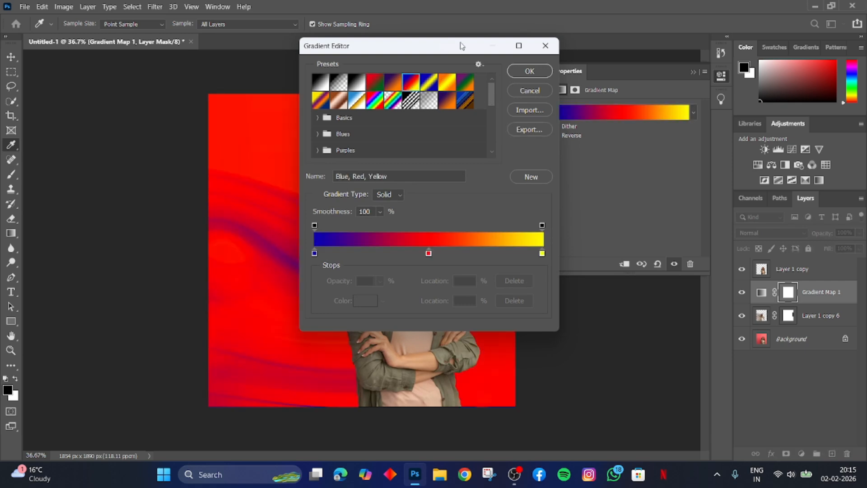
left_click_drag(408, 50, 585, 49)
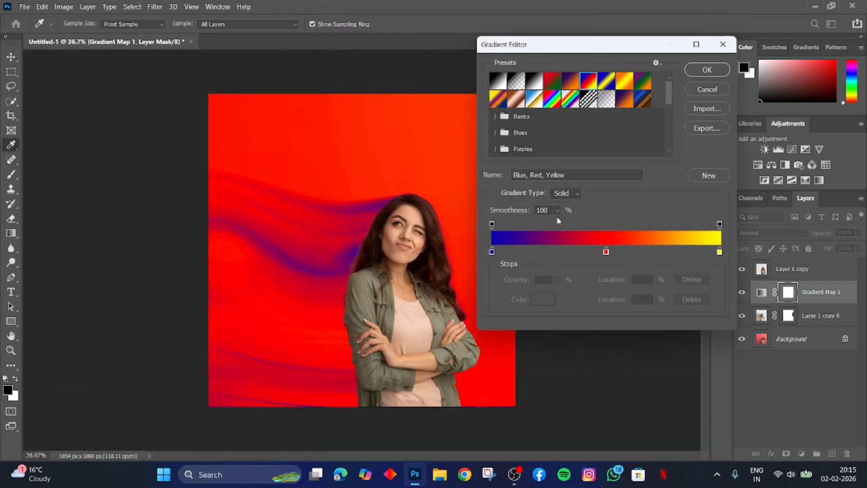
left_click(567, 195)
left_click(557, 211)
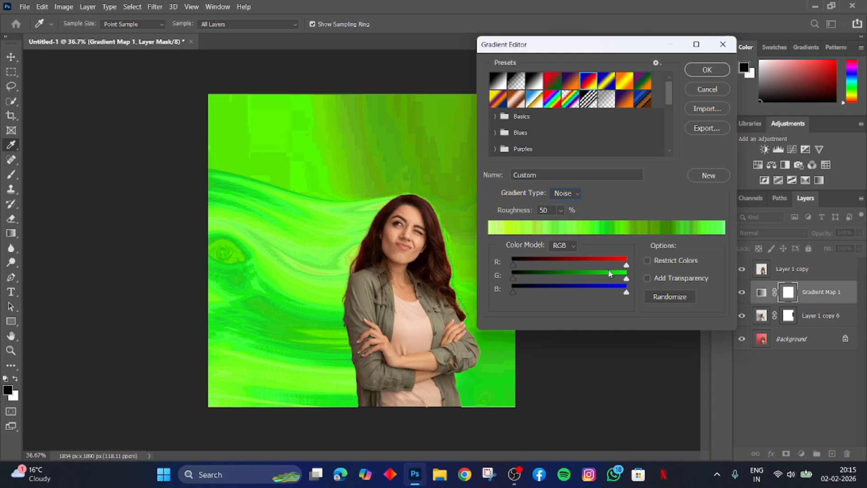
Try the noise gradient with a reduced red range in RGB and a reduced saturation range in the HSB color model.
left_click_drag(627, 265, 538, 265)
left_click(565, 245)
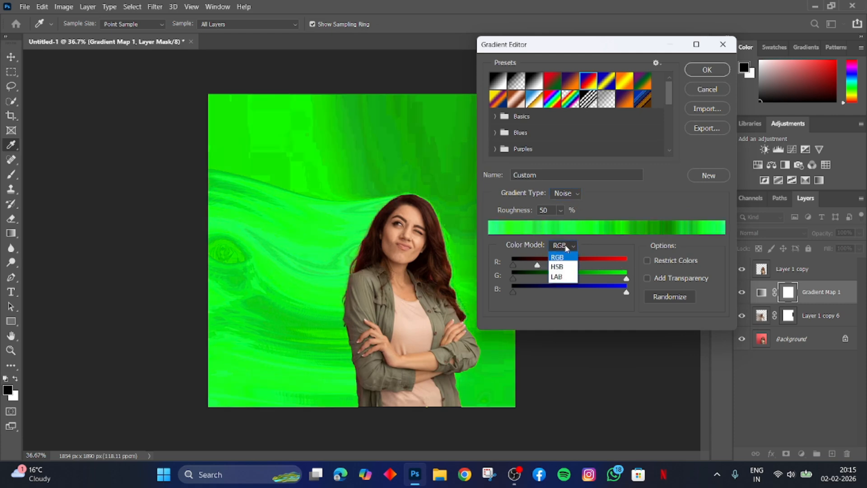
left_click(557, 267)
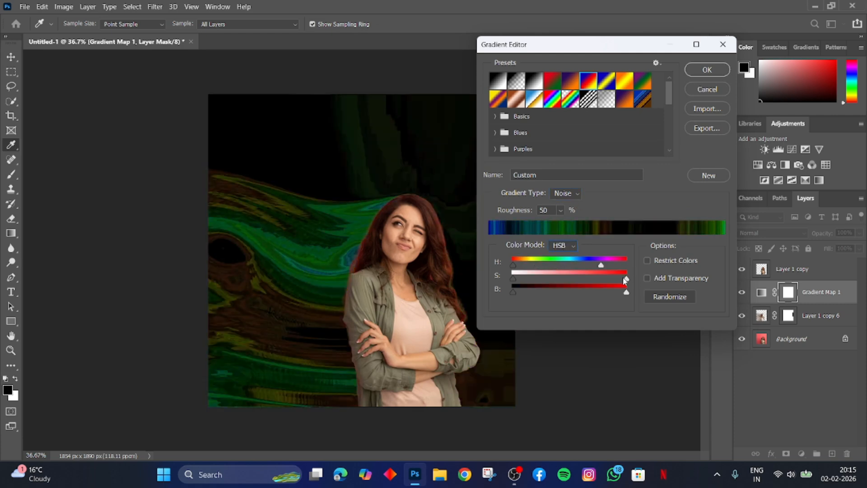
left_click_drag(626, 278, 596, 279)
Switch the noise gradient to the LAB color model, narrow its b range from both ends, and apply the gradient.
left_click(564, 246)
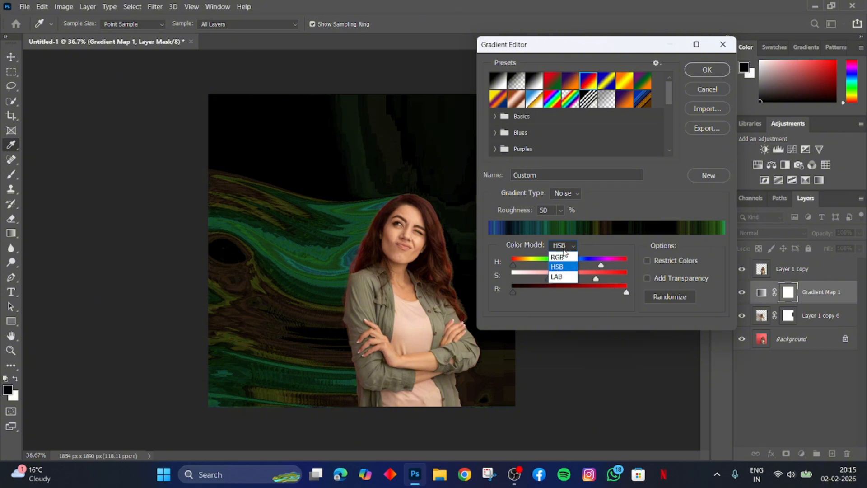
left_click(563, 276)
left_click_drag(619, 264, 627, 279)
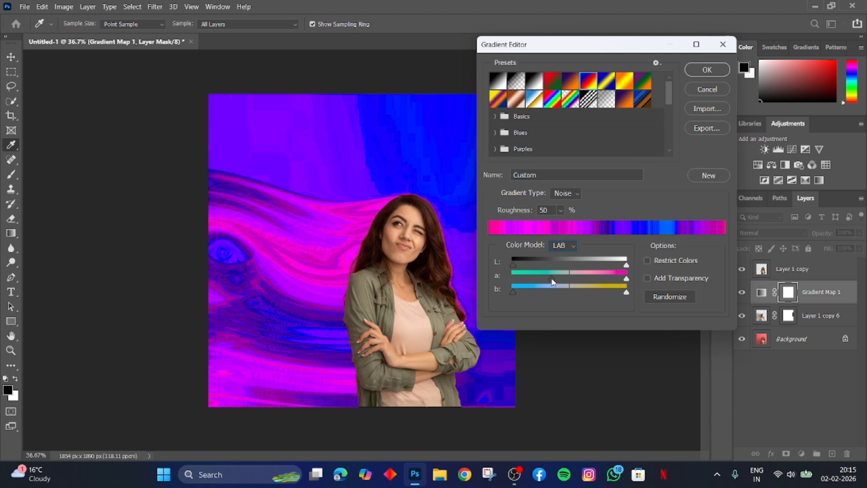
left_click_drag(550, 278, 512, 279)
left_click_drag(625, 292, 583, 292)
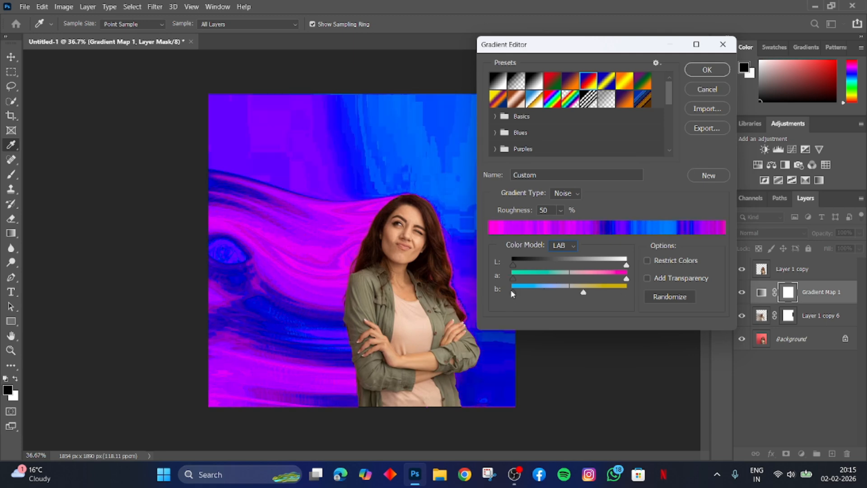
left_click_drag(512, 292, 541, 292)
left_click(703, 67)
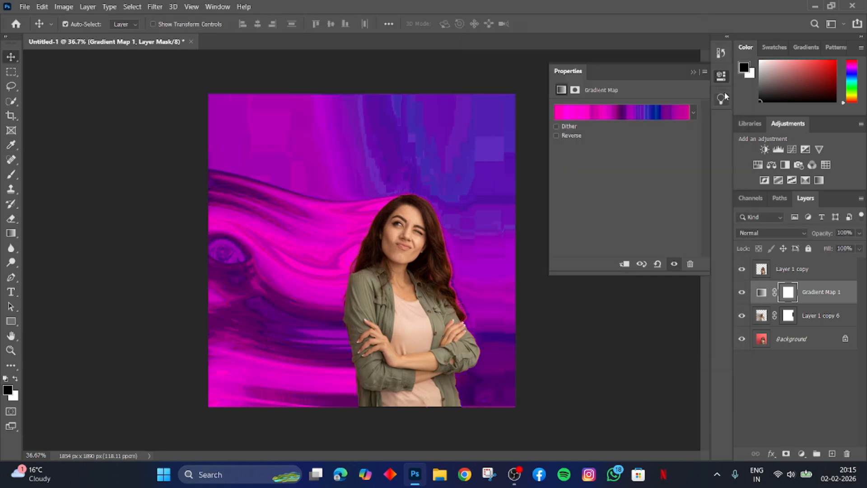
Clip the gradient map to the merged blur layer and mask out that layer's leftover streak near the image's lower-right corner.
key("v")
left_click(816, 300, "alt")
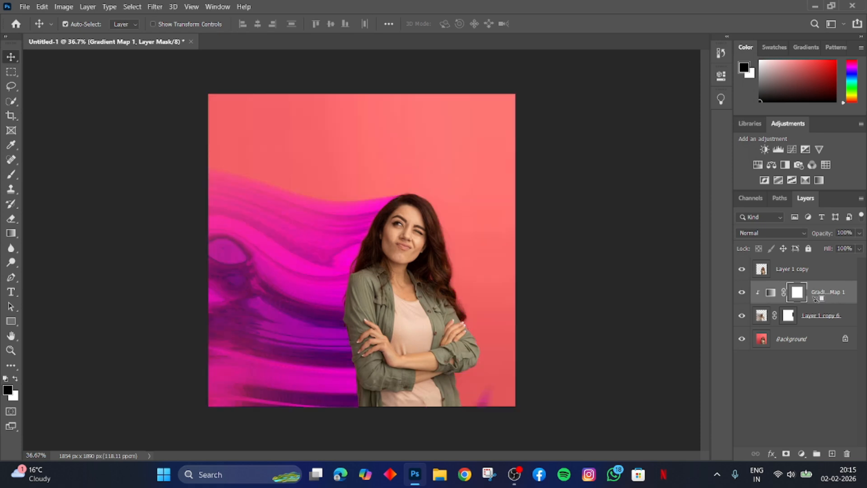
left_click(789, 316)
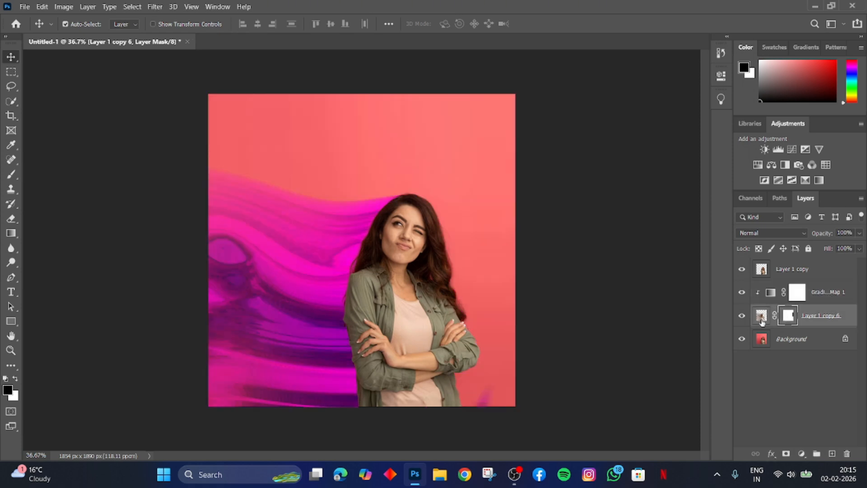
key("b")
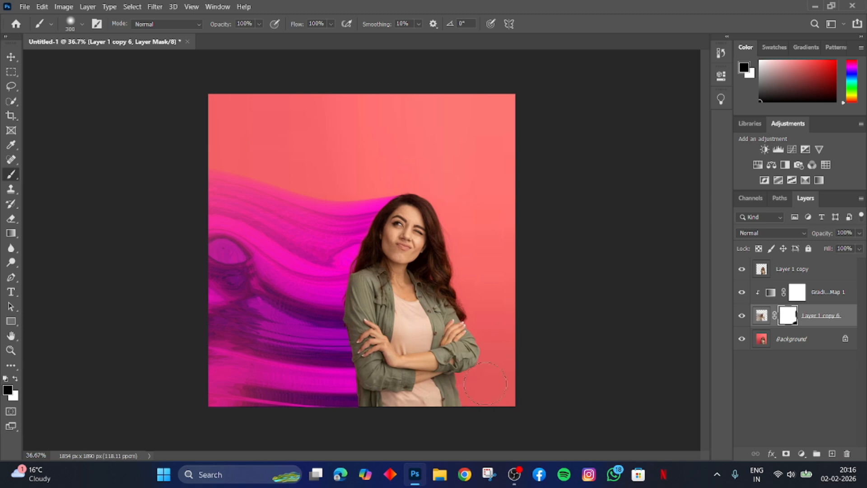
Try reducing the L and a ranges of the clipped gradient map's LAB noise gradient from their upper ends.
double_click(776, 294)
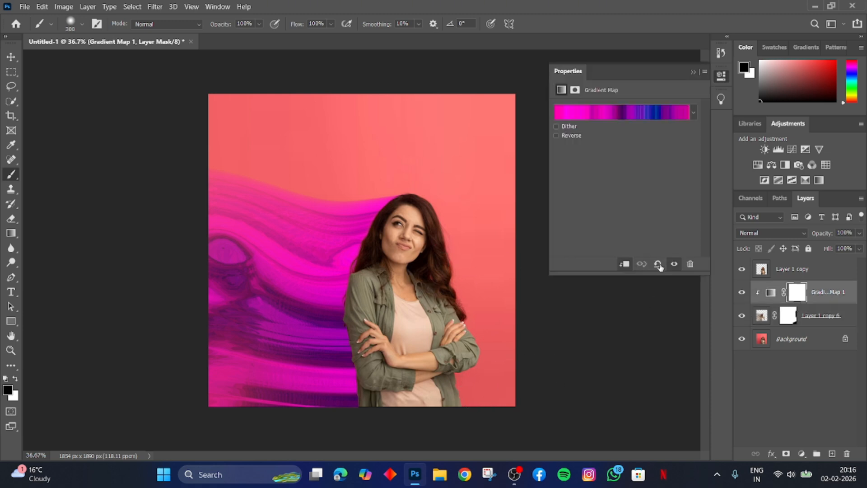
left_click(604, 109)
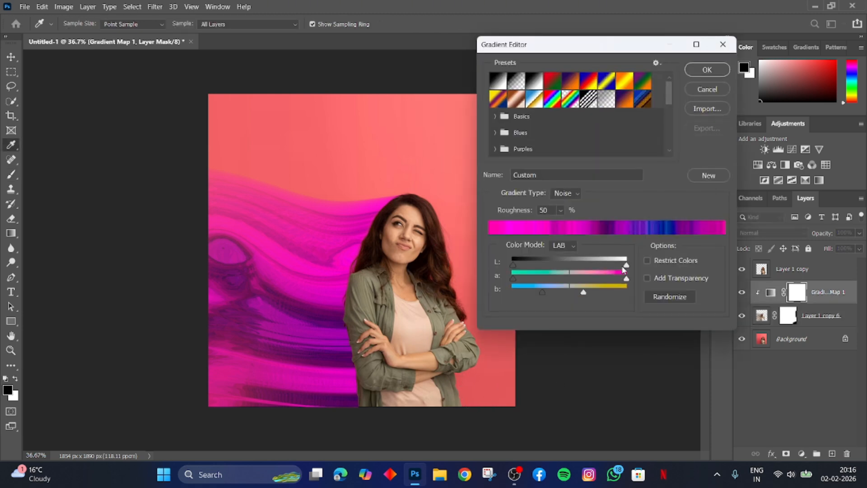
left_click_drag(623, 270, 591, 265)
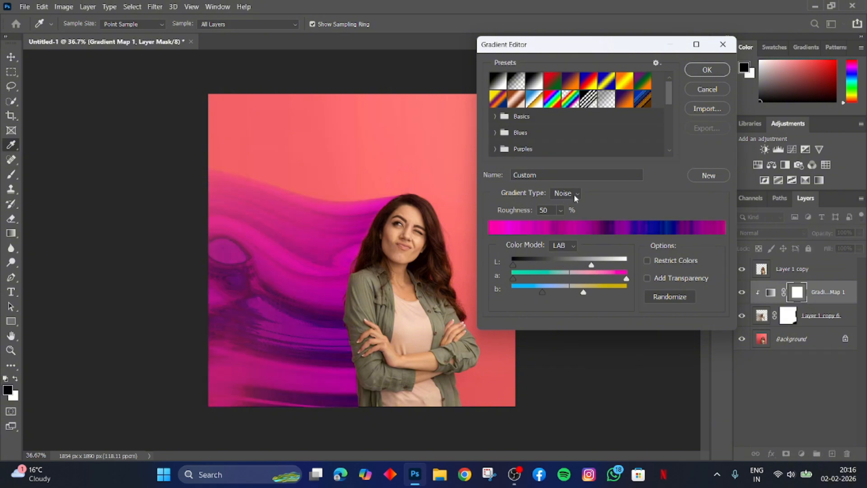
left_click(563, 214)
left_click_drag(626, 278, 589, 292)
Try the Violet, Orange preset and an RGB noise gradient with reduced red and green ranges for the gradient map.
left_click(571, 82)
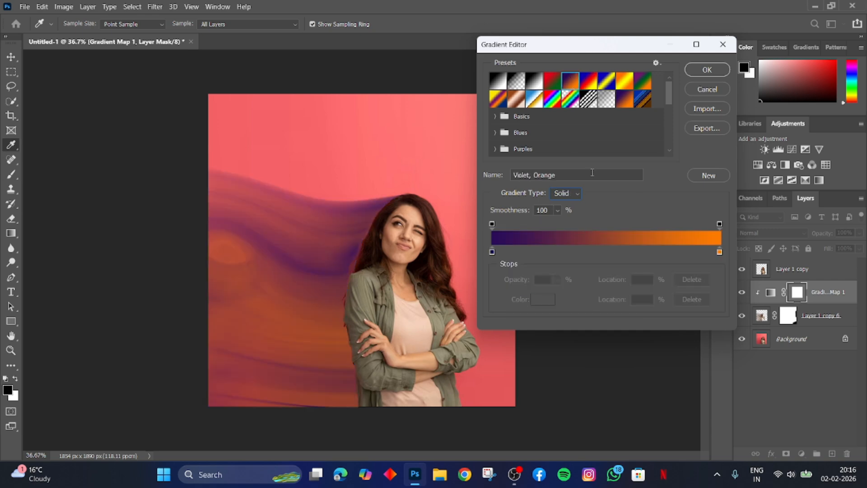
left_click(568, 192)
left_click(562, 214)
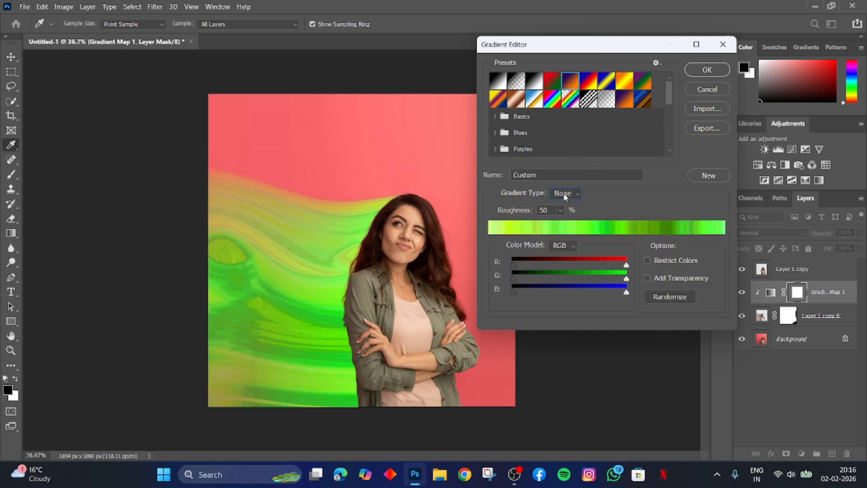
left_click(564, 193)
left_click(563, 214)
left_click_drag(626, 265, 571, 285)
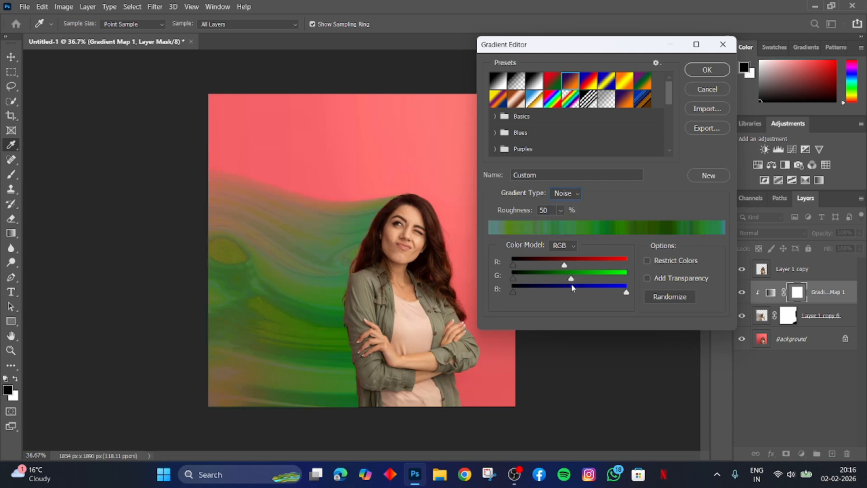
Compare several solid gradient presets for the gradient map and apply the Violet, Orange preset.
left_click(570, 81)
left_click(552, 82)
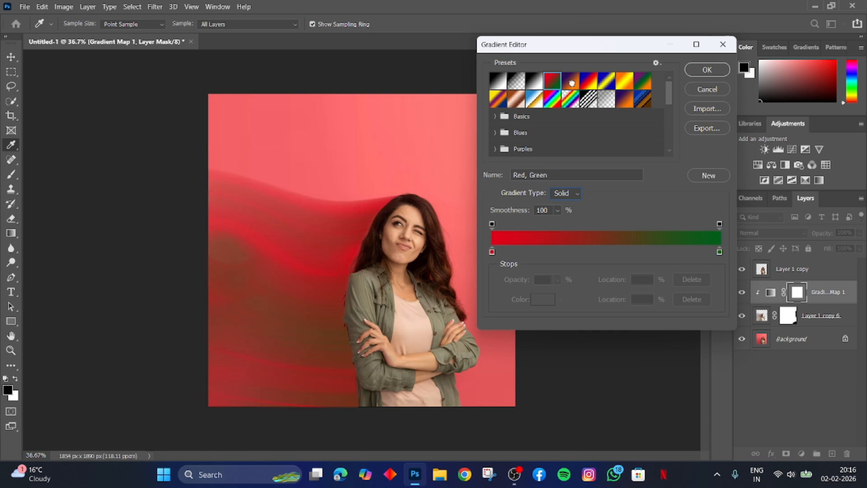
left_click(570, 82)
left_click(589, 82)
left_click(624, 82)
left_click(571, 82)
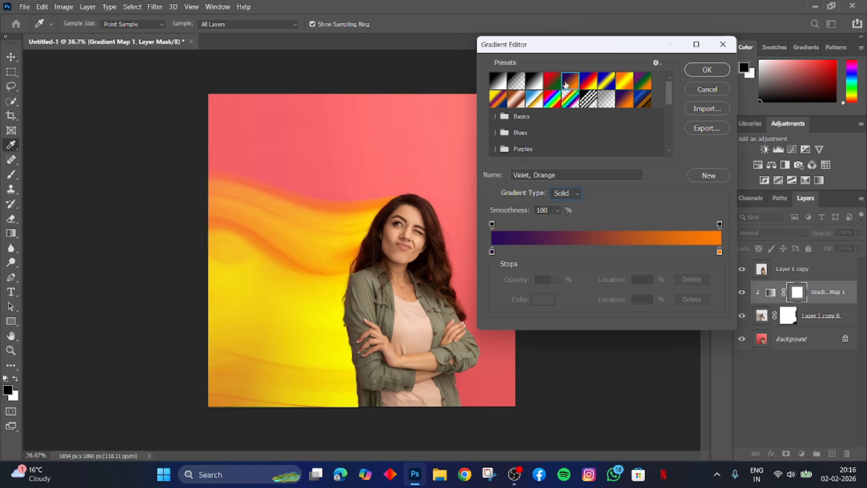
left_click(699, 71)
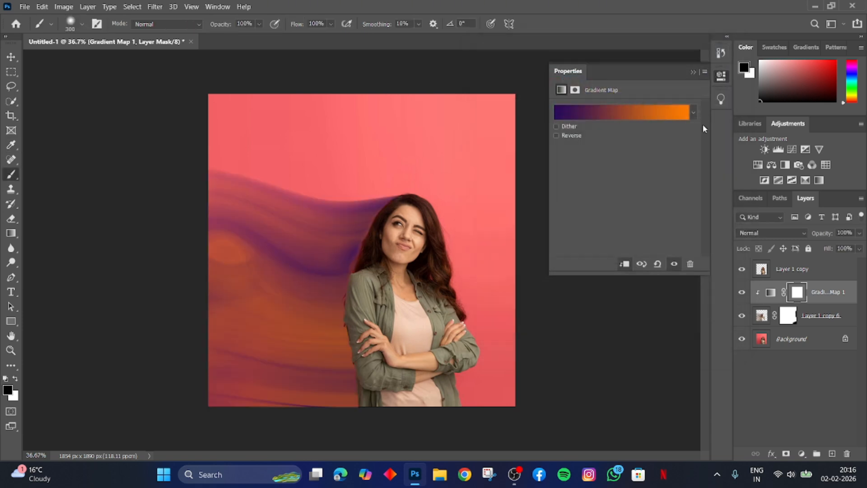
left_click(694, 72)
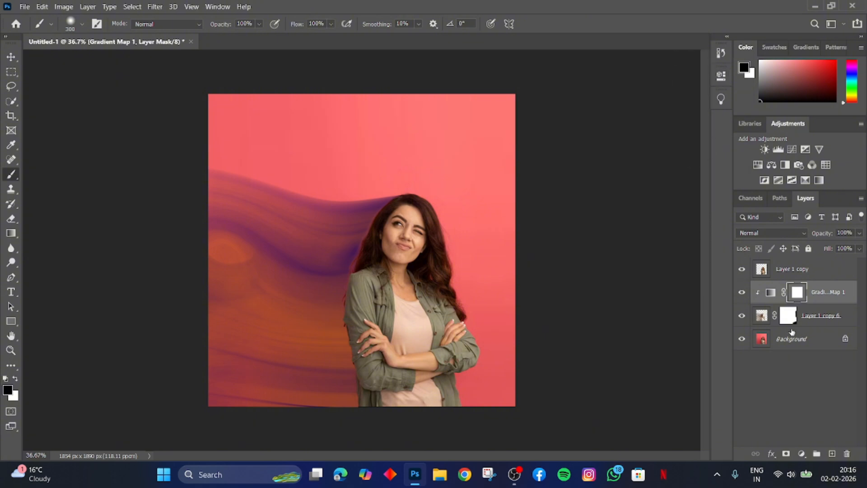
Stretch the merged blur layer past the canvas's left edge to about 116% width and shift it slightly toward the woman.
left_click(761, 317)
key("ctrl+t")
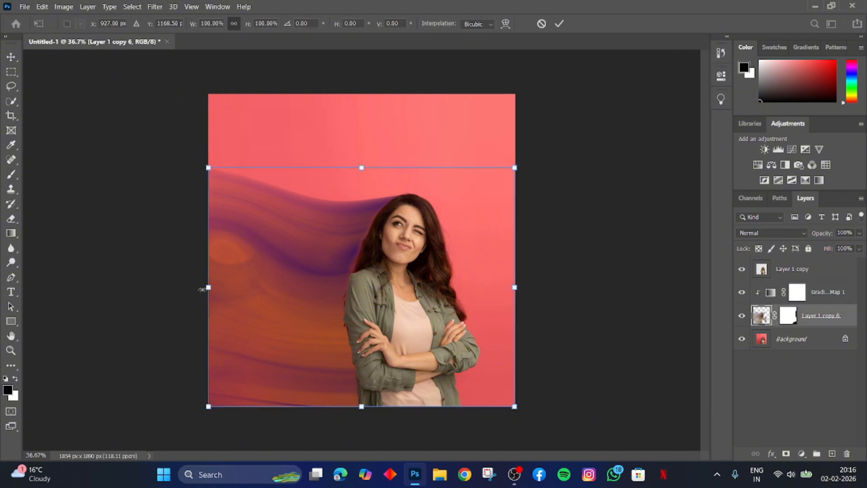
left_click_drag(202, 290, 154, 288)
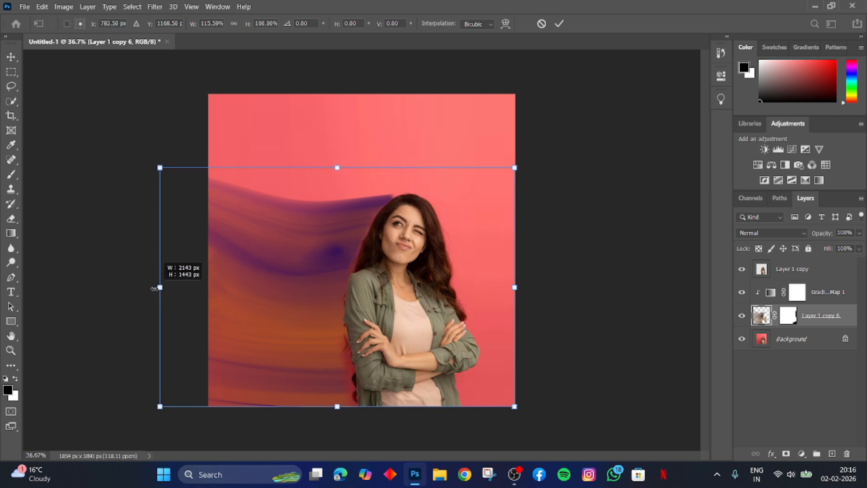
key("Return")
key("b")
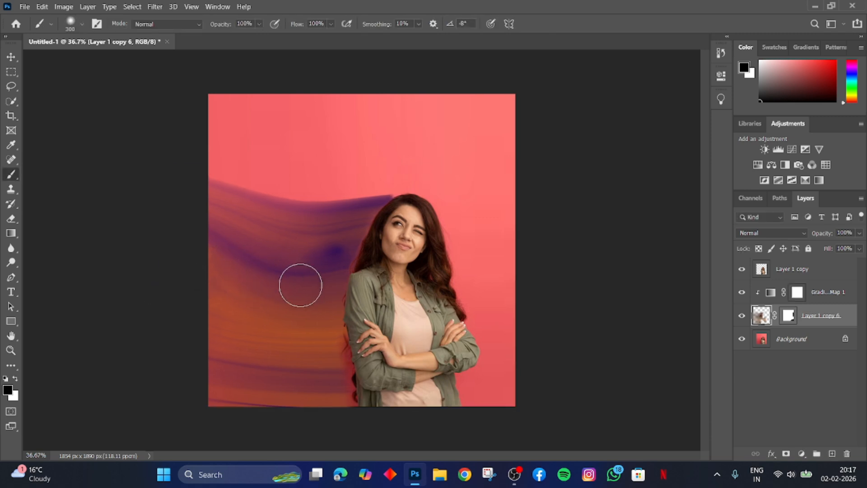
key("v")
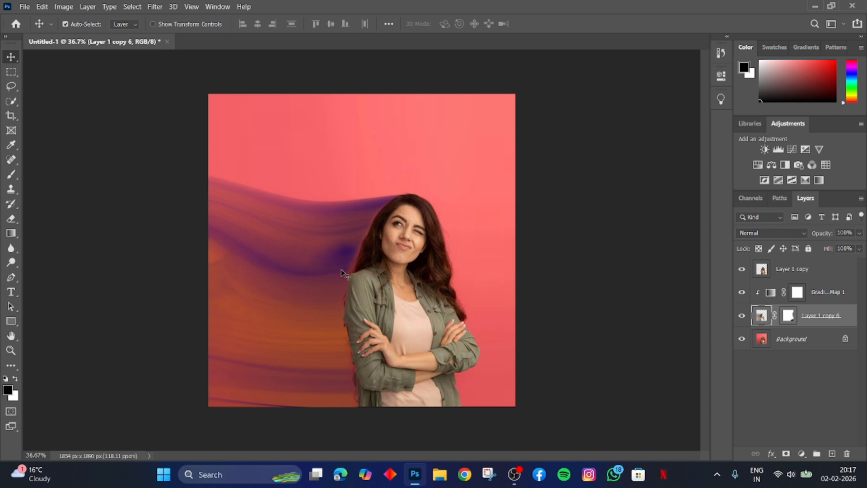
Try a clipped Posterize adjustment with 6 levels above the merged blur layer, and delete it.
left_click(801, 453)
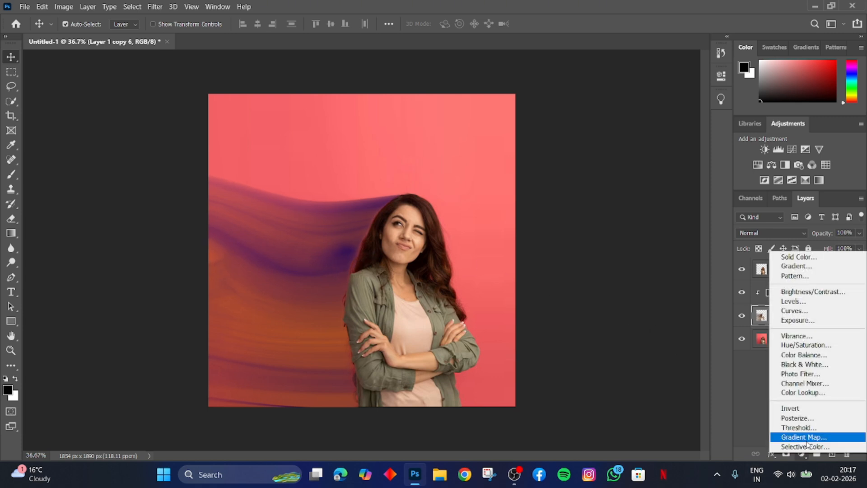
left_click(808, 418)
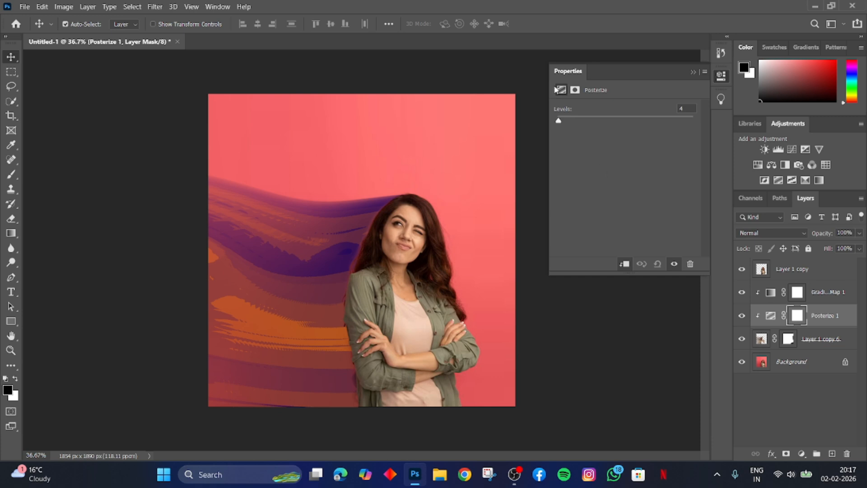
left_click(575, 90)
left_click(560, 90)
mouse_move(558, 120)
left_mouse_down()
mouse_move(618, 121)
mouse_move(541, 123)
mouse_move(568, 120)
mouse_move(559, 121)
left_mouse_up()
left_click(705, 72)
left_click(693, 73)
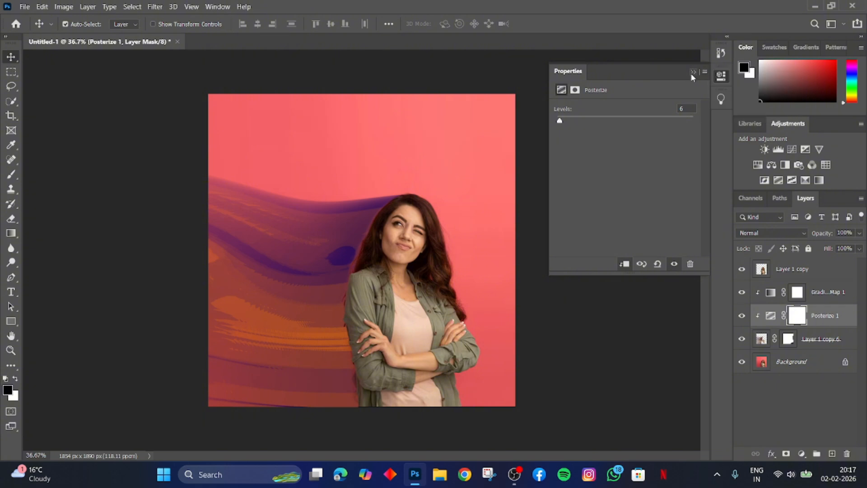
left_click(692, 73)
key("Delete")
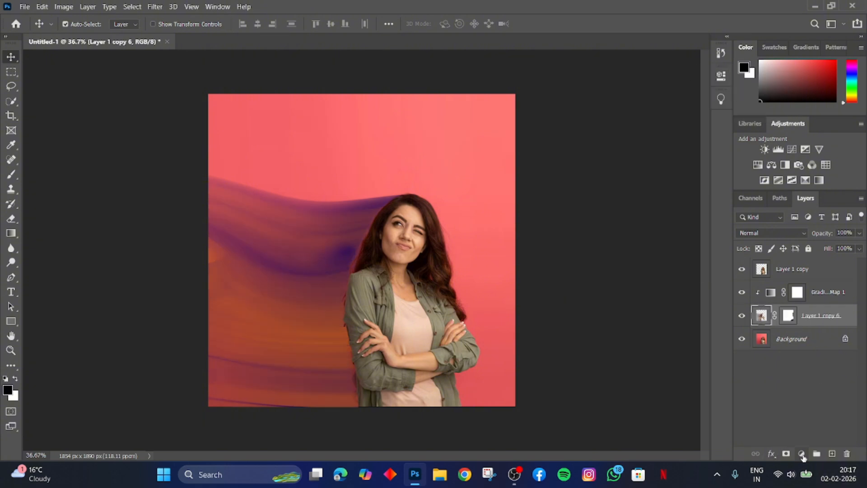
Try a clipped Invert adjustment above the merged blur layer, and delete it.
left_click(802, 454)
left_click(813, 413)
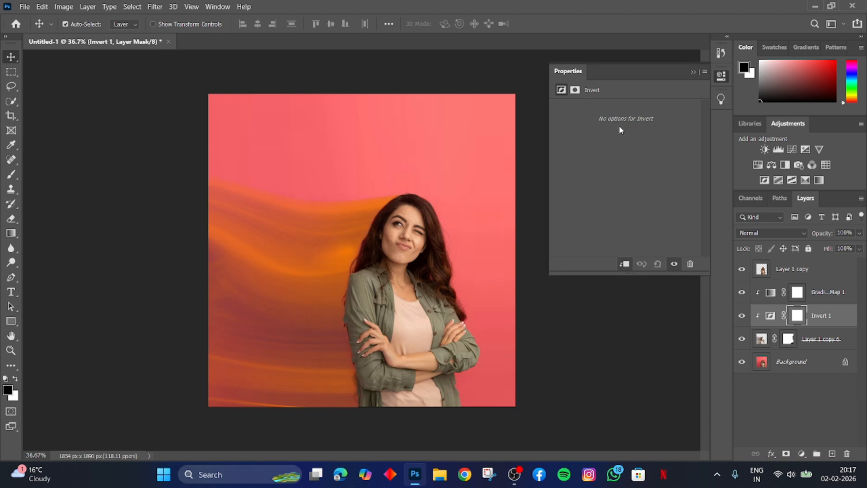
left_click(574, 91)
left_click(560, 90)
left_click(693, 72)
key("Delete")
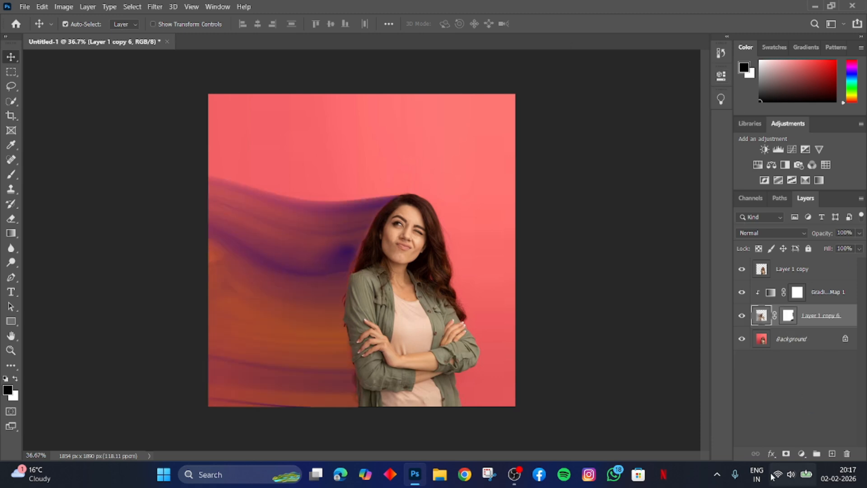
Try a clipped Threshold adjustment with a lowered threshold level above the merged blur layer, and delete it.
left_click(803, 454)
left_click(808, 429)
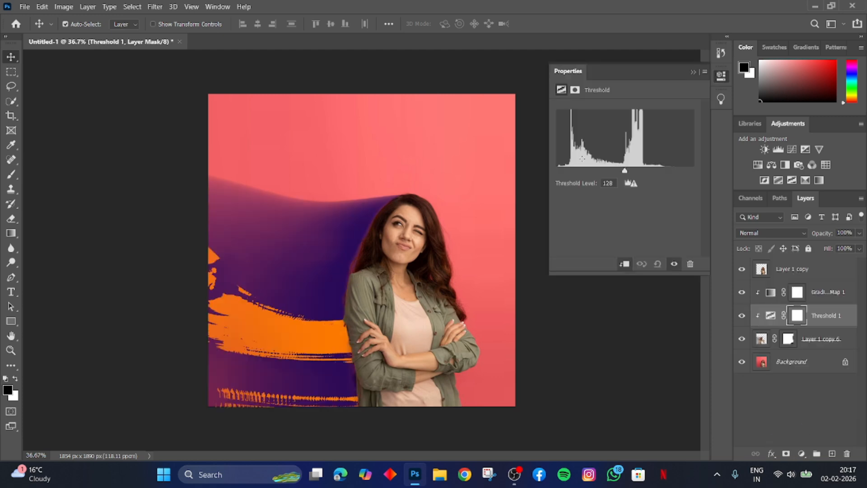
left_click_drag(628, 175, 605, 171)
left_click(693, 72)
key("Delete")
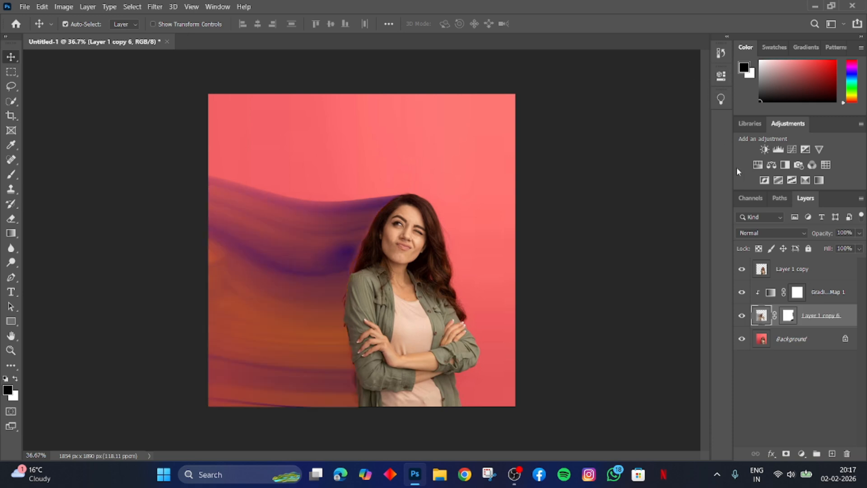
left_click(802, 454)
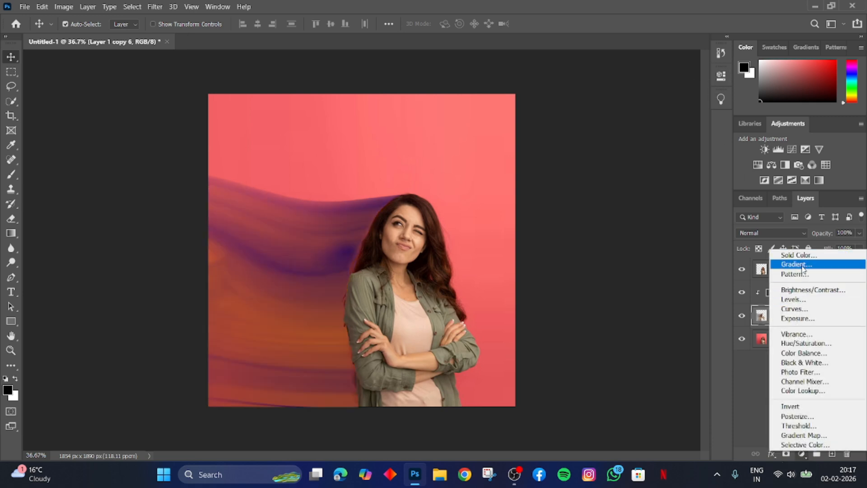
left_click(795, 274)
left_click(519, 150)
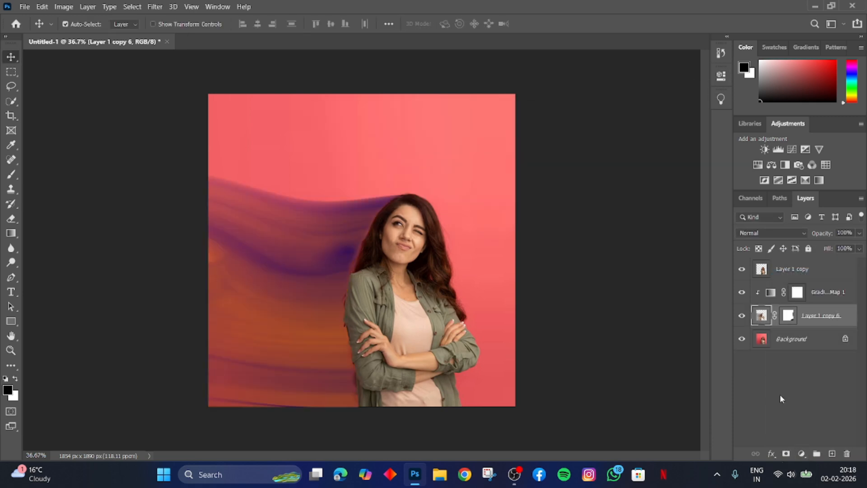
Try a clipped Gradient Fill with a Noise gradient and another color model above the merged blur layer.
left_click(803, 454)
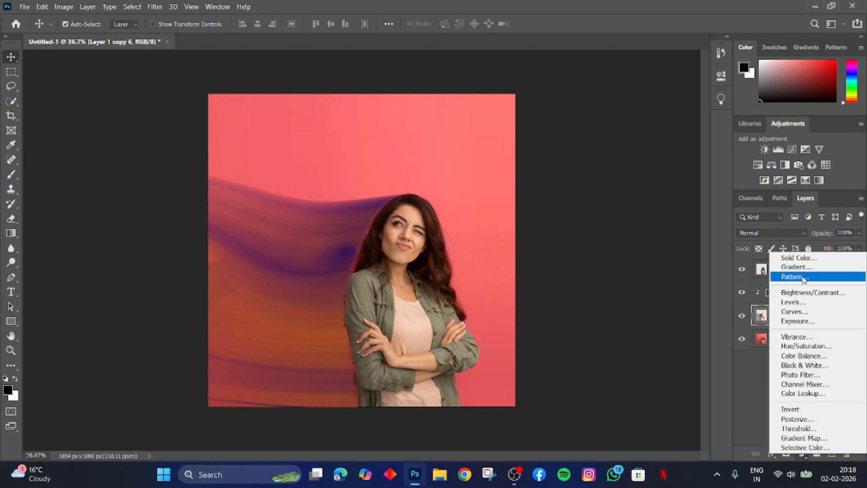
left_click(807, 267)
left_click(397, 116)
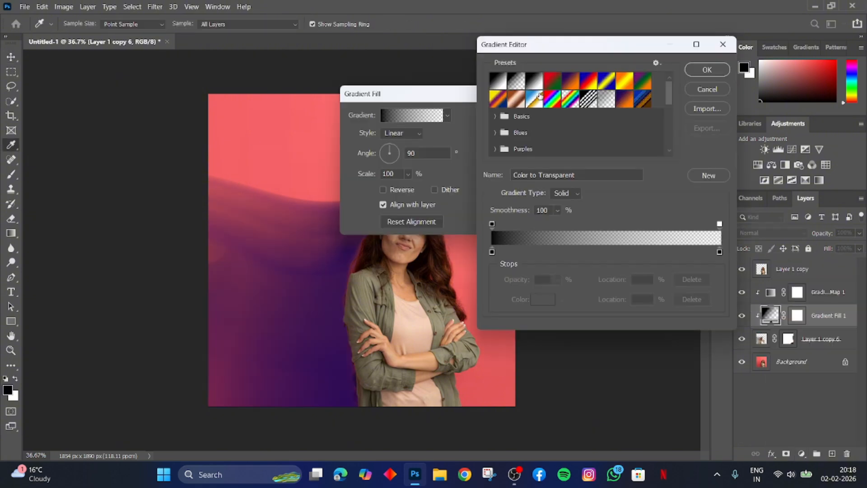
left_click(562, 194)
left_click(565, 220)
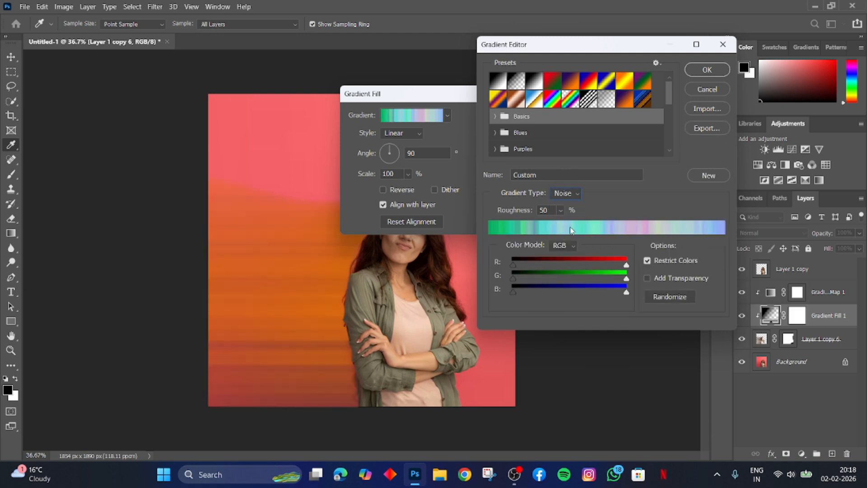
left_click(572, 247)
left_click(557, 284)
left_click(708, 71)
Try Violet, Orange and several other gradient presets in the Gradient Fill, and cancel the fill.
left_click(449, 115)
left_click(428, 137)
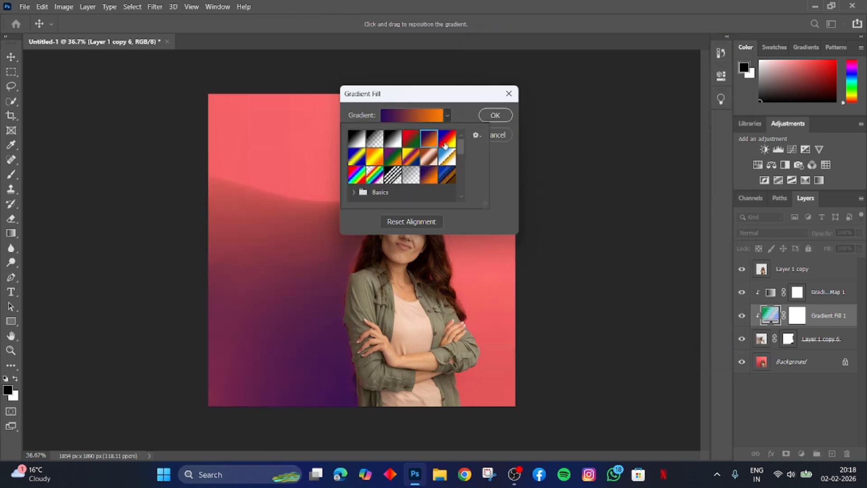
left_click(449, 142)
left_click(410, 139)
left_click(392, 142)
left_click(488, 139)
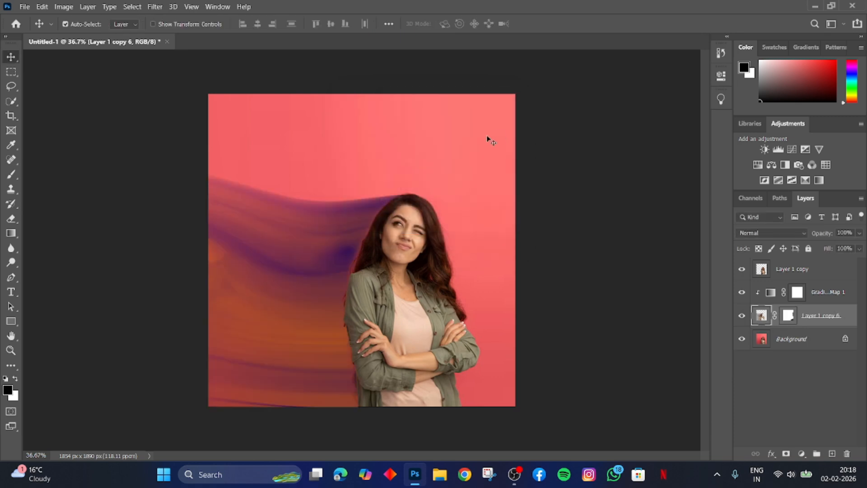
Compare the streaks with and without the gradient map, preview other blend modes on the merged blur layer, and keep Normal.
left_click(741, 292)
left_click(740, 293)
left_click(771, 232)
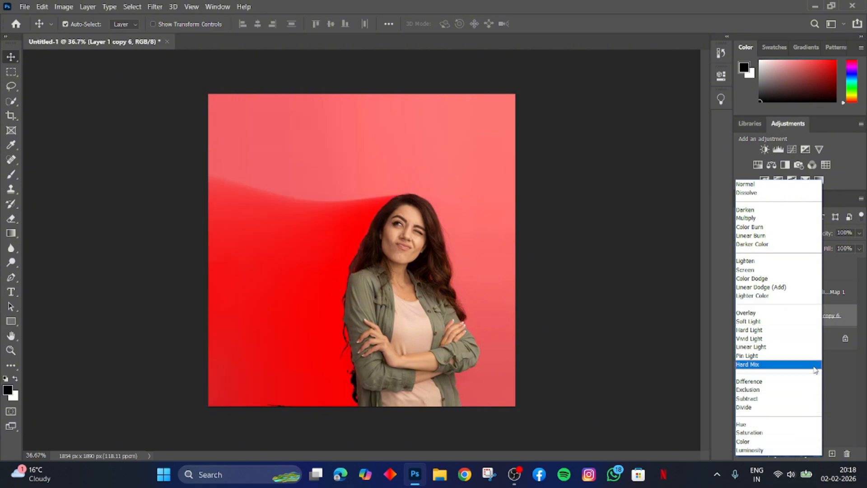
left_click(818, 183)
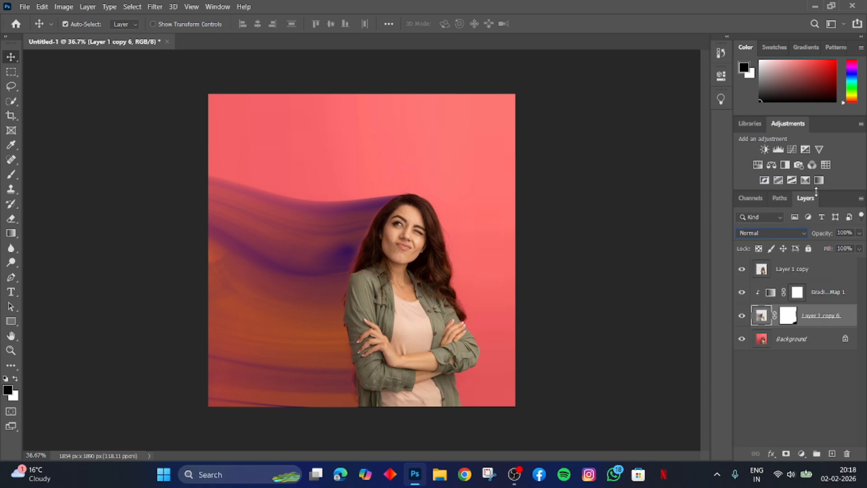
Add a new empty layer and place it directly beneath the woman's cutout layer.
left_click(802, 338)
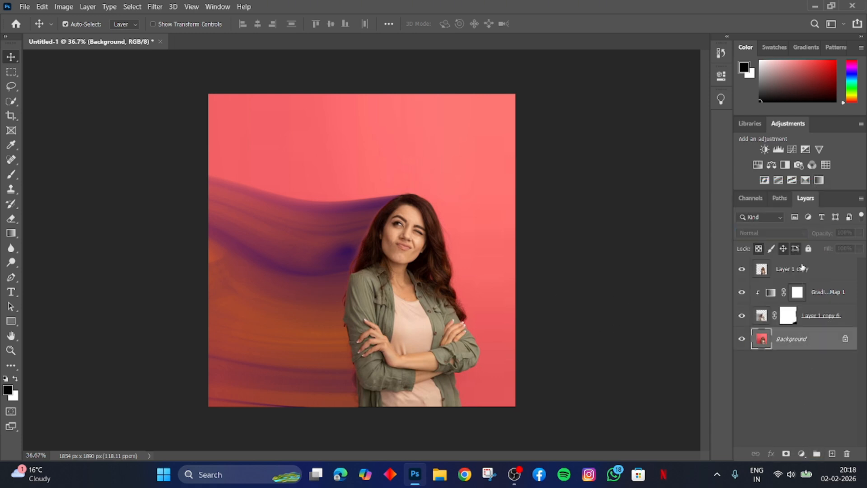
left_click(802, 268)
left_click(832, 453)
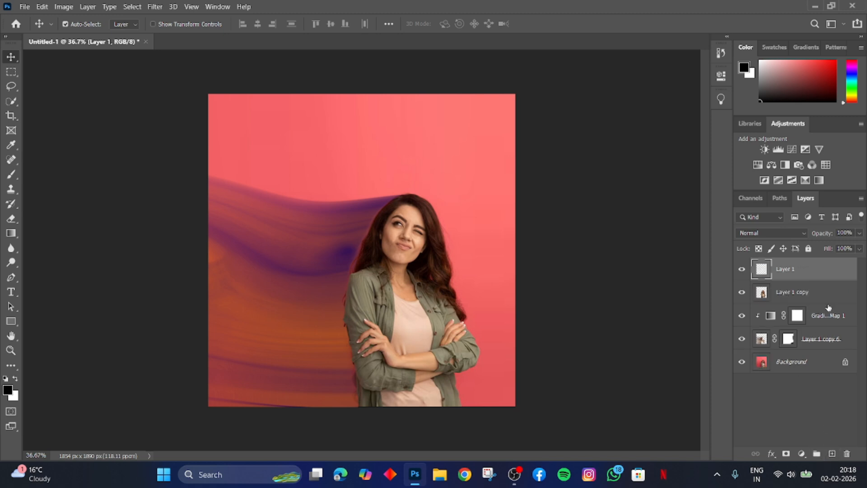
left_click_drag(786, 272, 823, 299)
Try painting a full-opacity black shadow down the woman's streak-side edge on the new layer, and undo the stroke.
key("b")
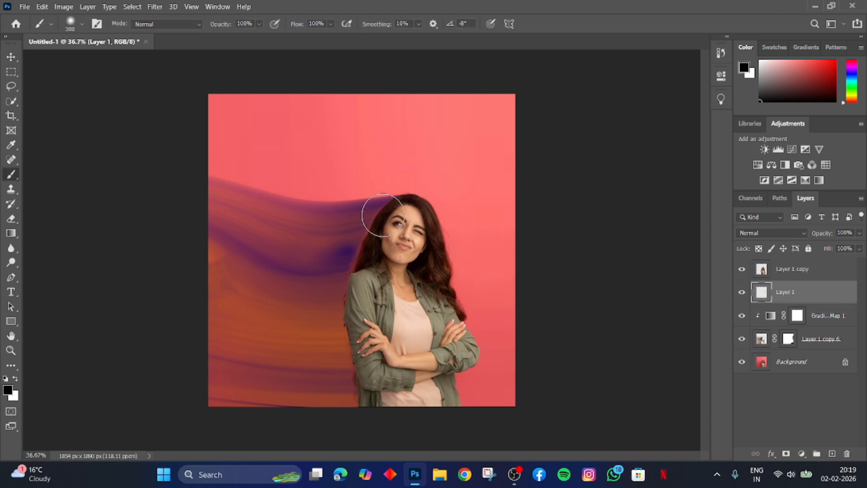
mouse_move(382, 200)
left_mouse_down()
mouse_move(361, 320)
mouse_move(381, 419)
left_mouse_up()
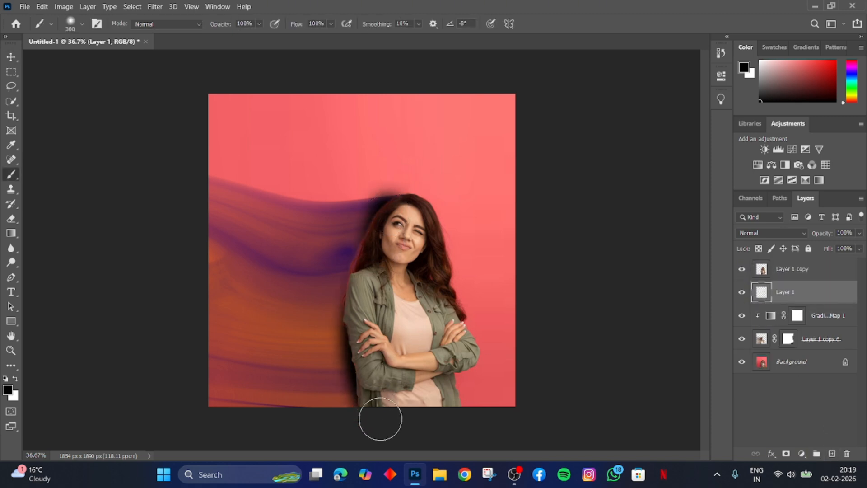
right_click(373, 231)
left_click(387, 138)
key("ctrl+z")
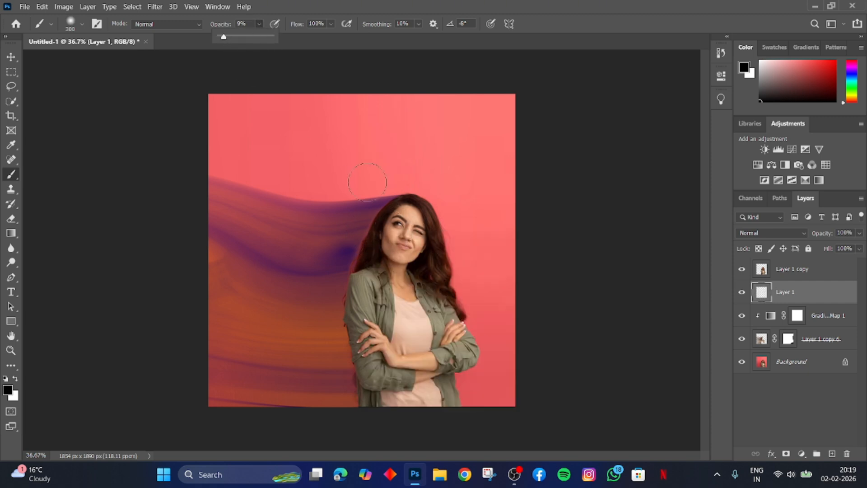
Brush a soft black shadow behind the woman's hair and streak-side arm, using 9% and 25% brush opacity.
mouse_move(404, 214)
left_mouse_down()
mouse_move(374, 292)
mouse_move(372, 394)
mouse_move(350, 343)
mouse_move(357, 381)
mouse_move(360, 285)
mouse_move(391, 210)
left_mouse_up()
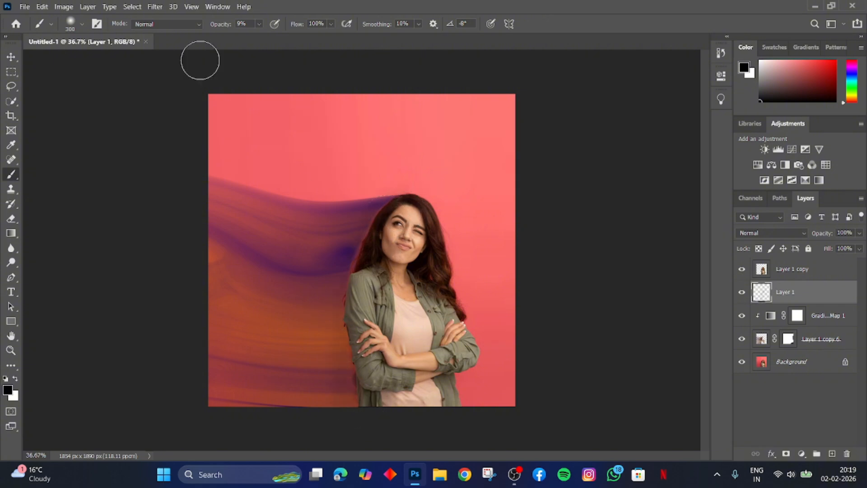
left_click(259, 23)
left_click_drag(261, 37, 269, 36)
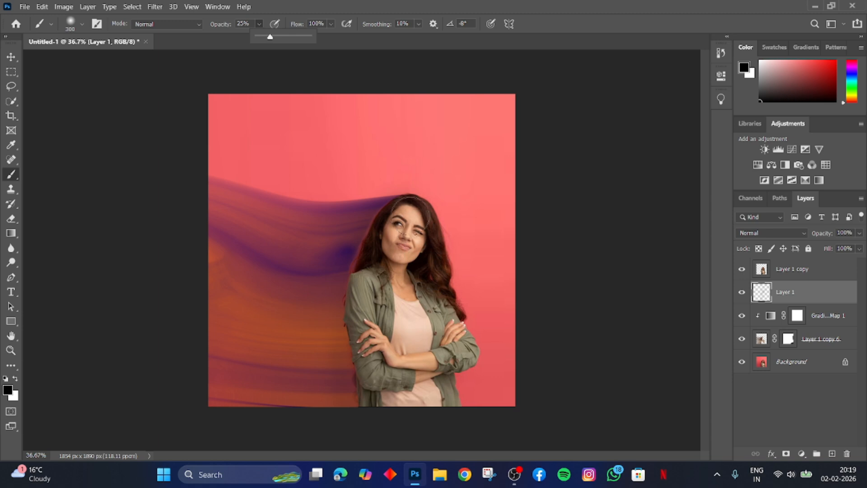
mouse_move(410, 216)
left_mouse_down()
mouse_move(389, 229)
mouse_move(367, 289)
left_mouse_up()
mouse_move(370, 393)
left_mouse_down()
mouse_move(363, 374)
mouse_move(370, 285)
mouse_move(401, 224)
mouse_move(371, 295)
mouse_move(405, 217)
mouse_move(387, 252)
left_mouse_up()
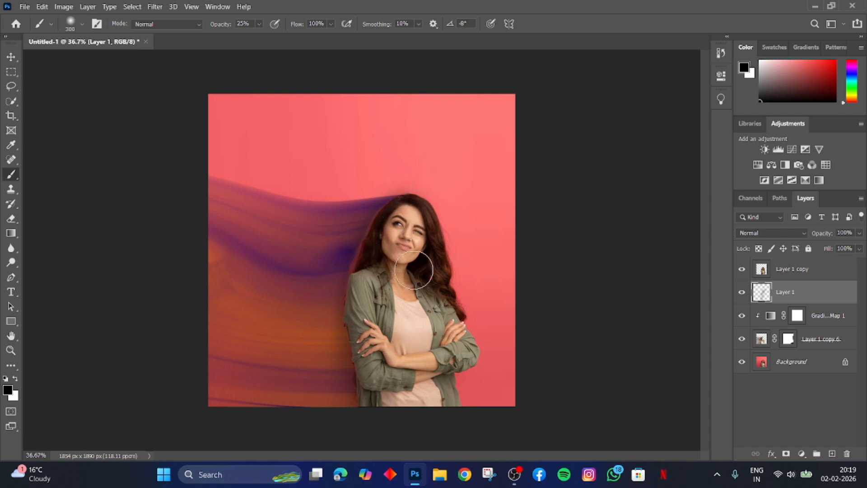
Merge all visible layers into the background layer.
key("v")
key("ctrl+shift+e")
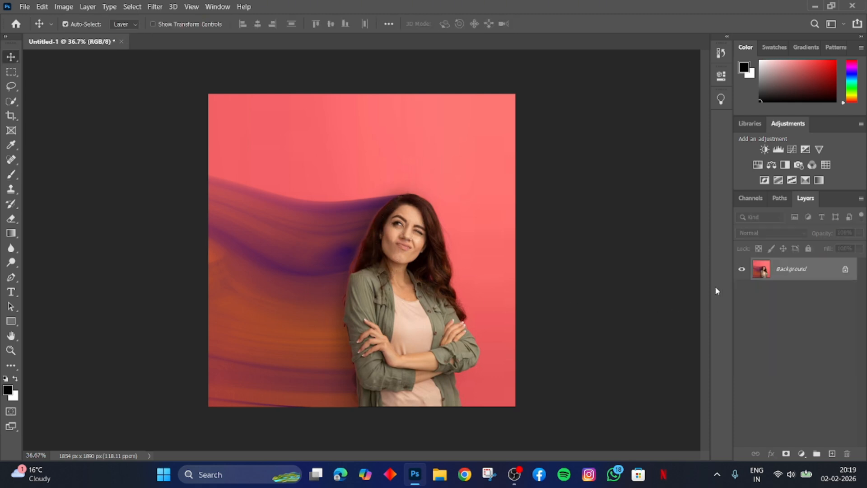